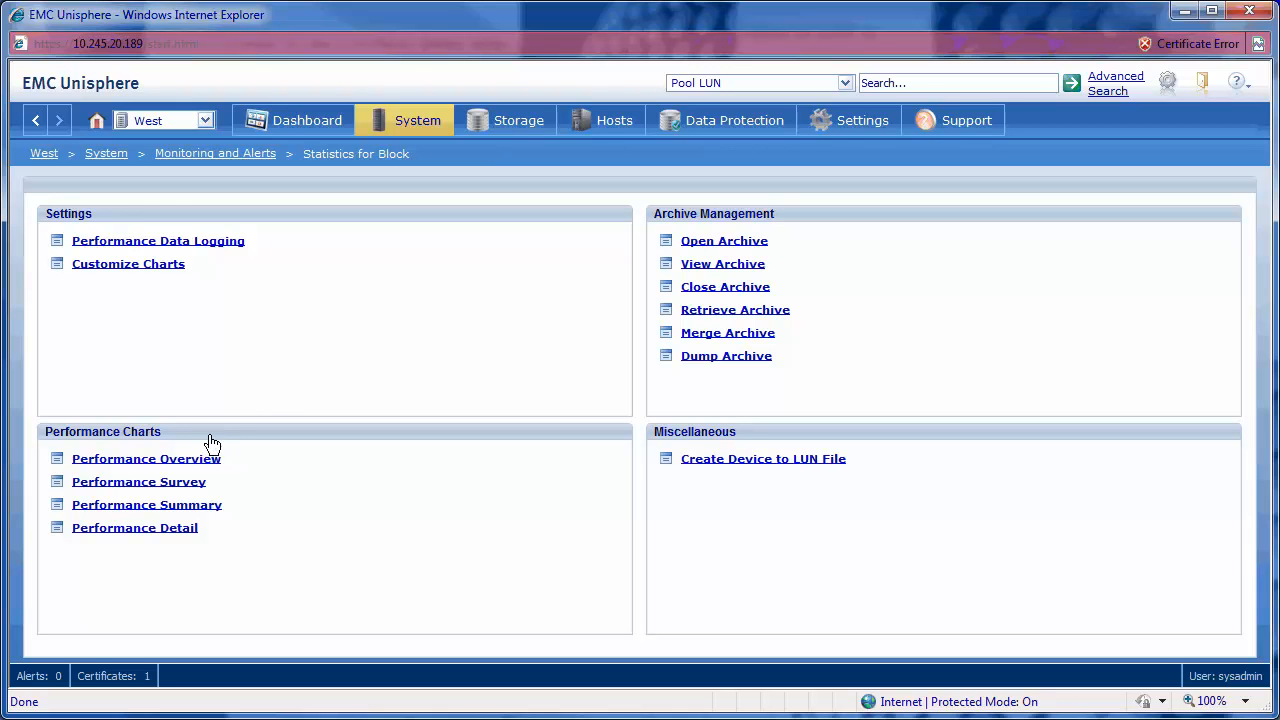
Open Performance Detail and chart all six FAST Cache read and write characteristics for storage Pool 0
left_click(179, 540)
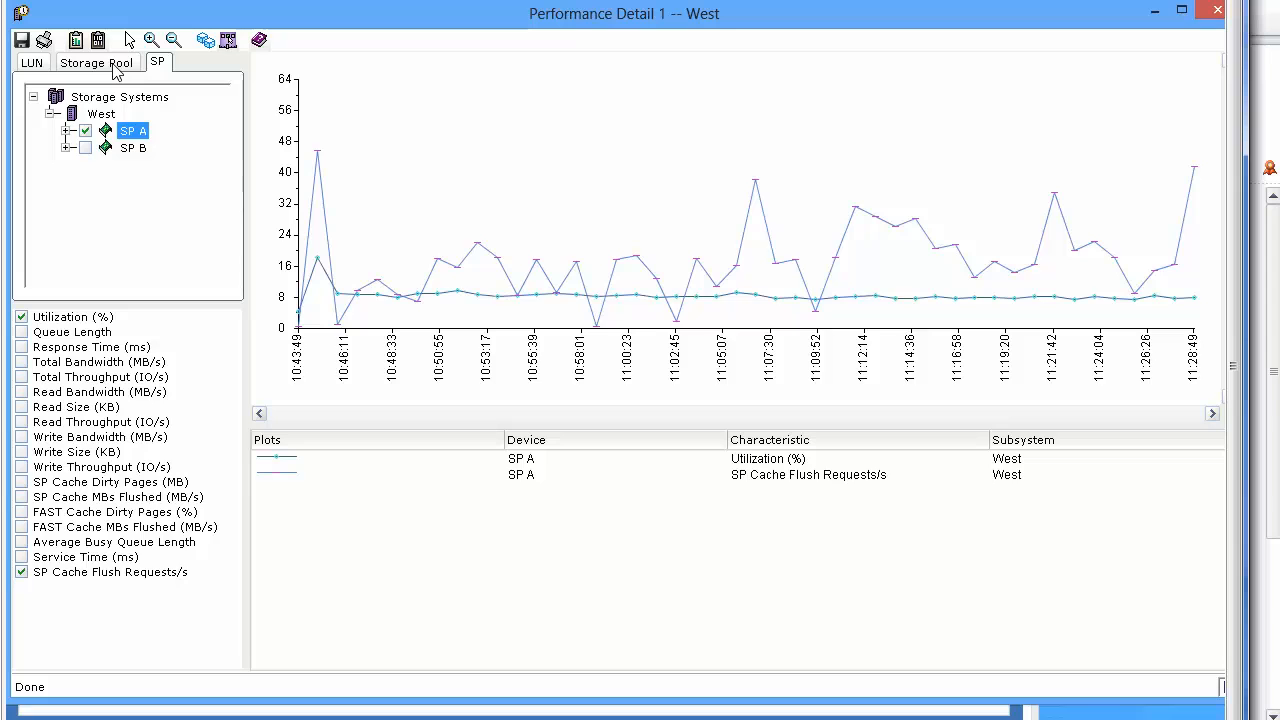
left_click(117, 71)
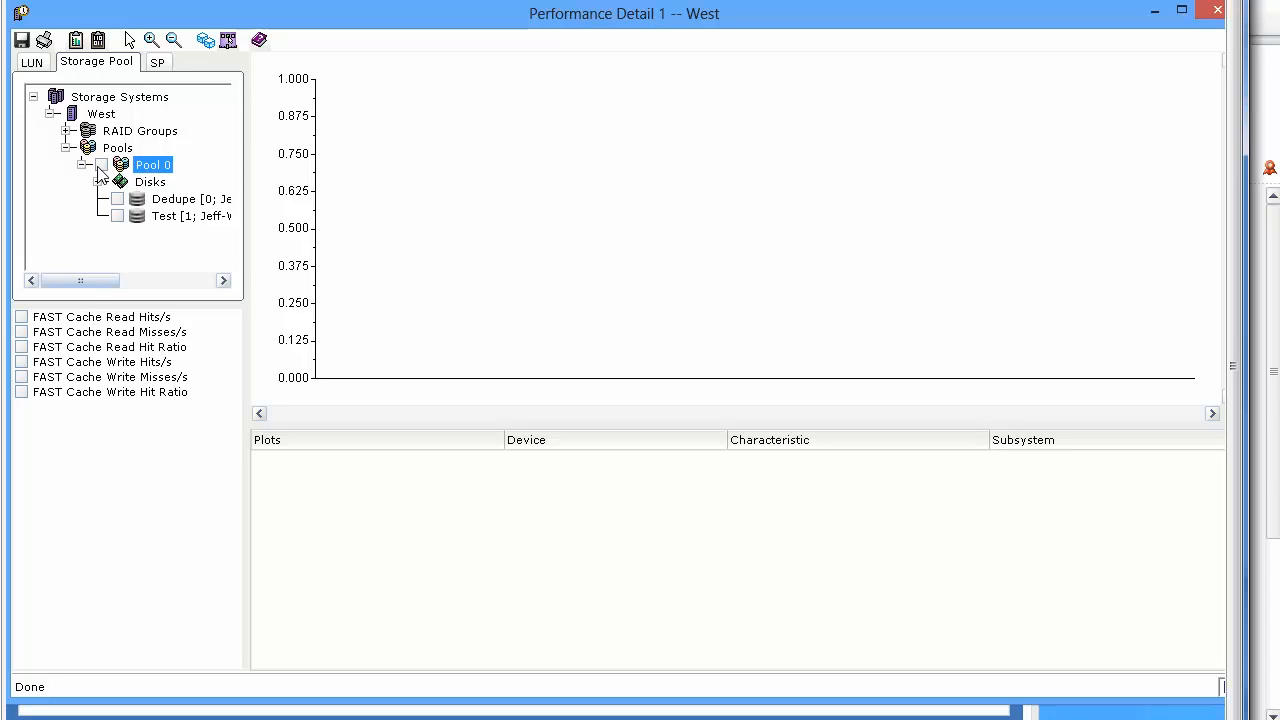
left_click(101, 165)
left_click(22, 377)
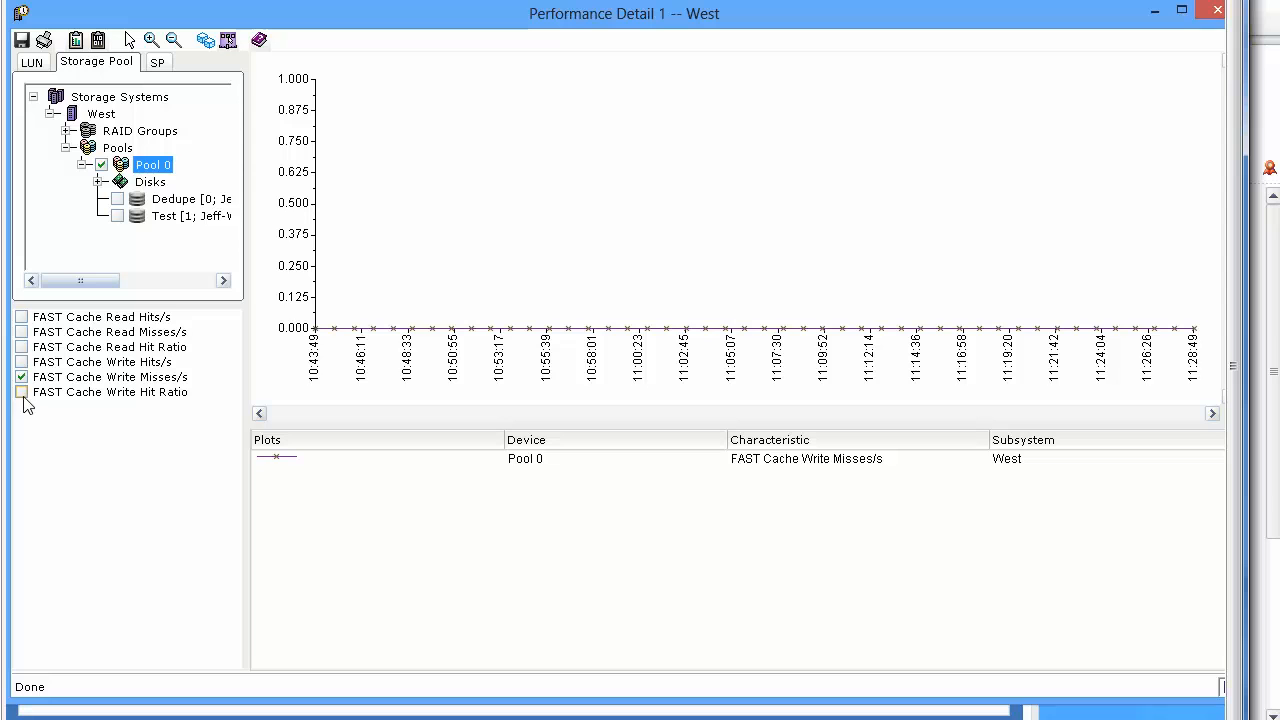
left_click(22, 393)
left_click(22, 362)
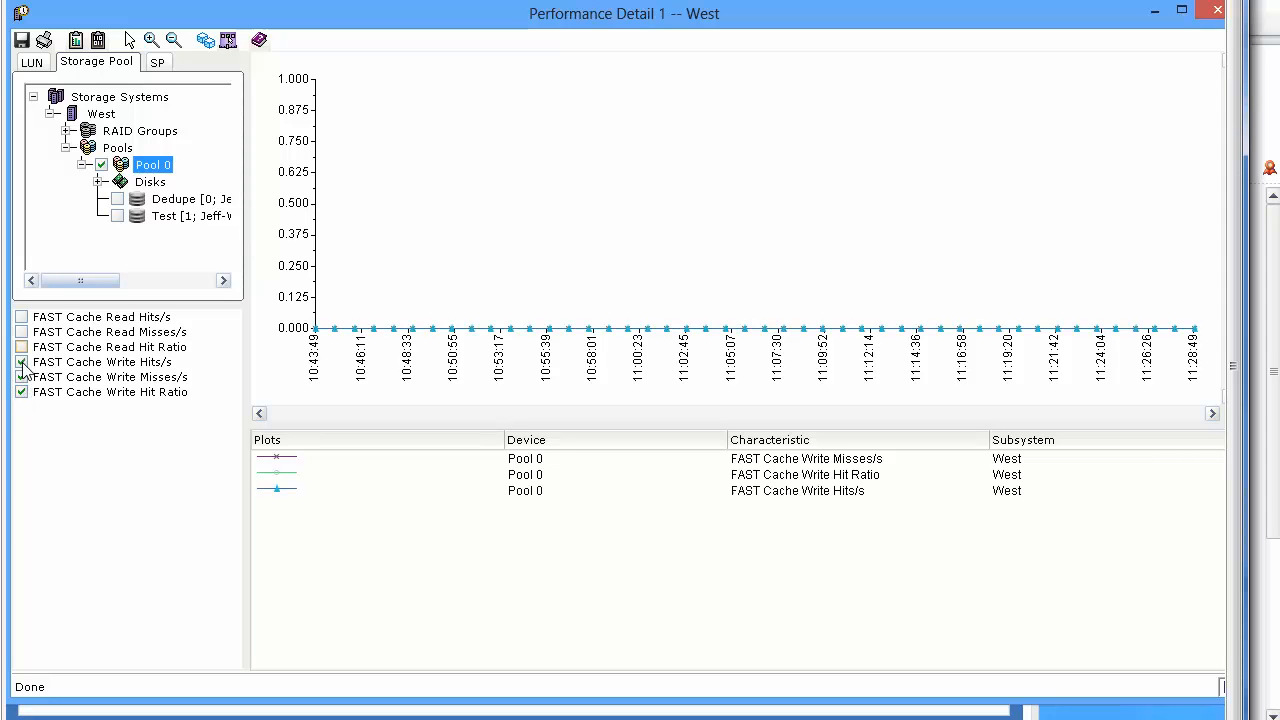
left_click(22, 347)
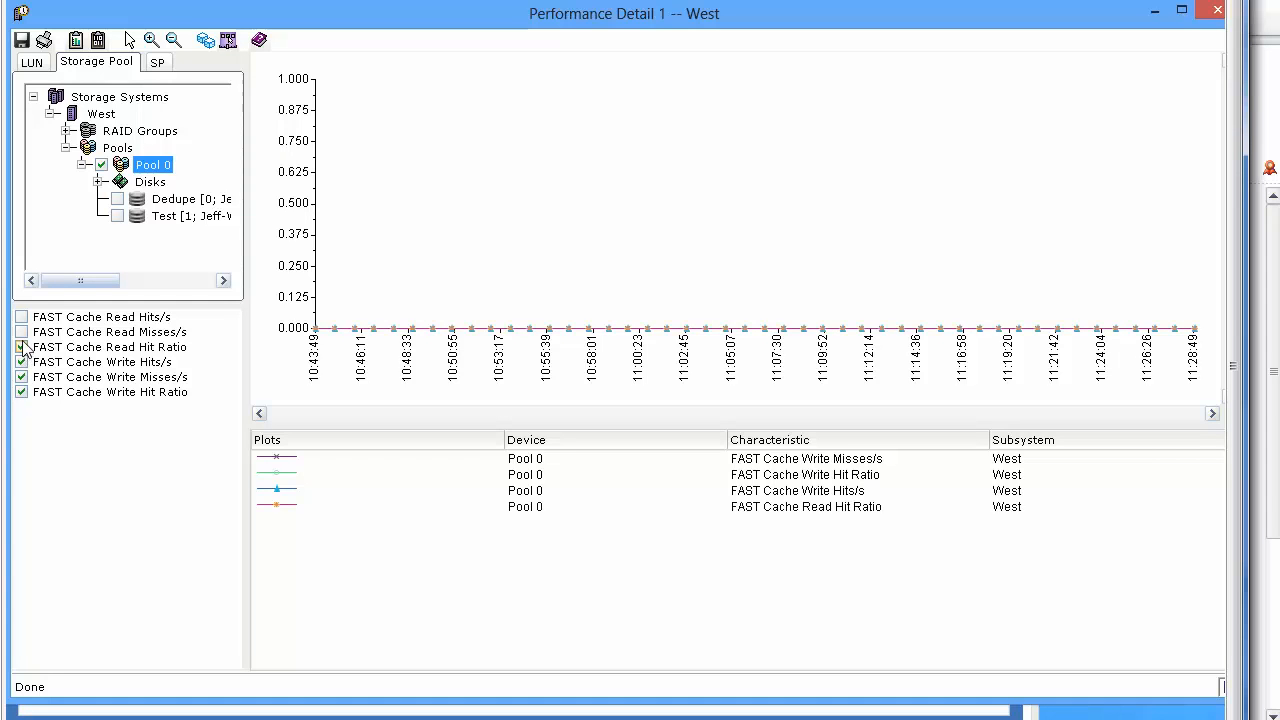
left_click(22, 332)
left_click(22, 317)
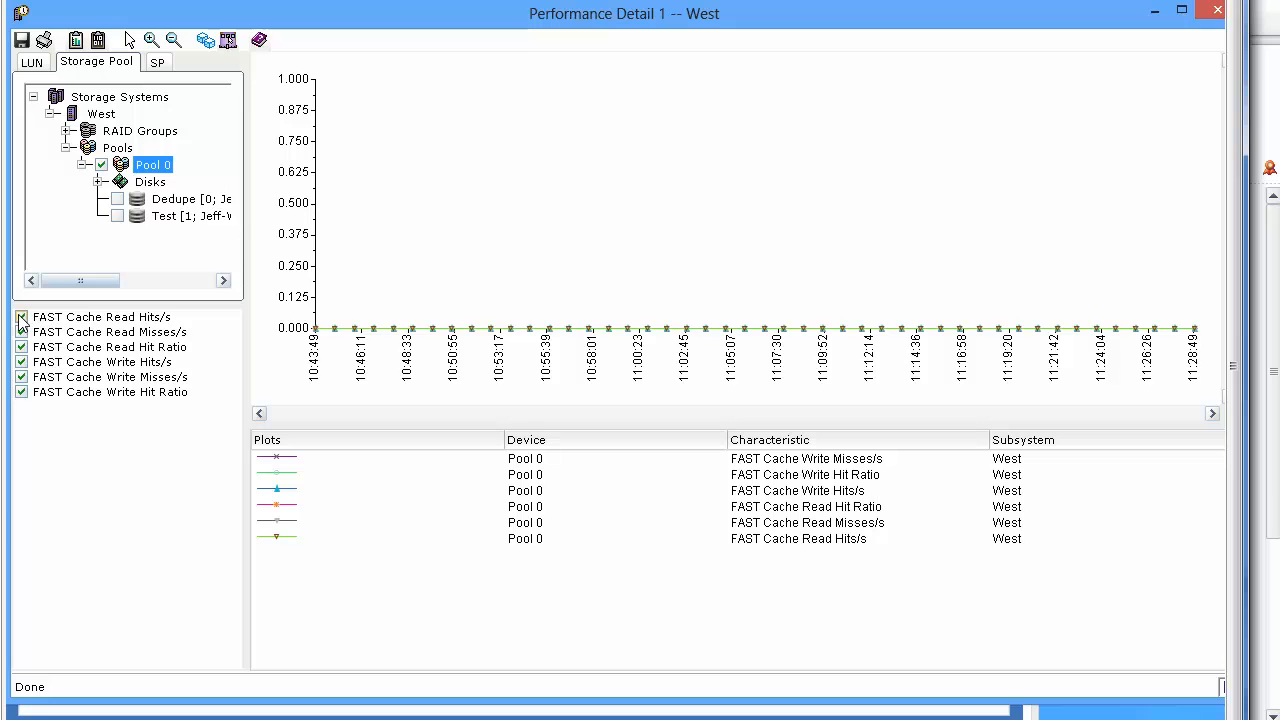
Clear all FAST Cache characteristics from the chart and deselect Pool 0
left_click(22, 318)
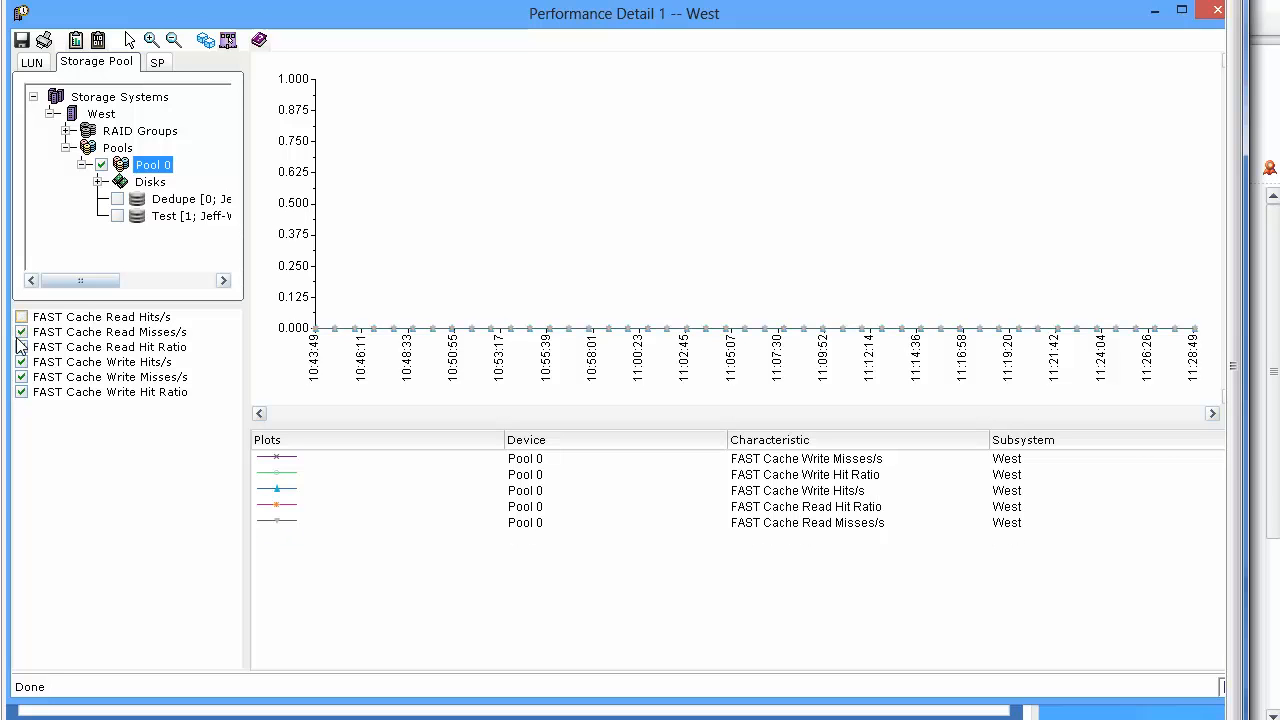
left_click(21, 332)
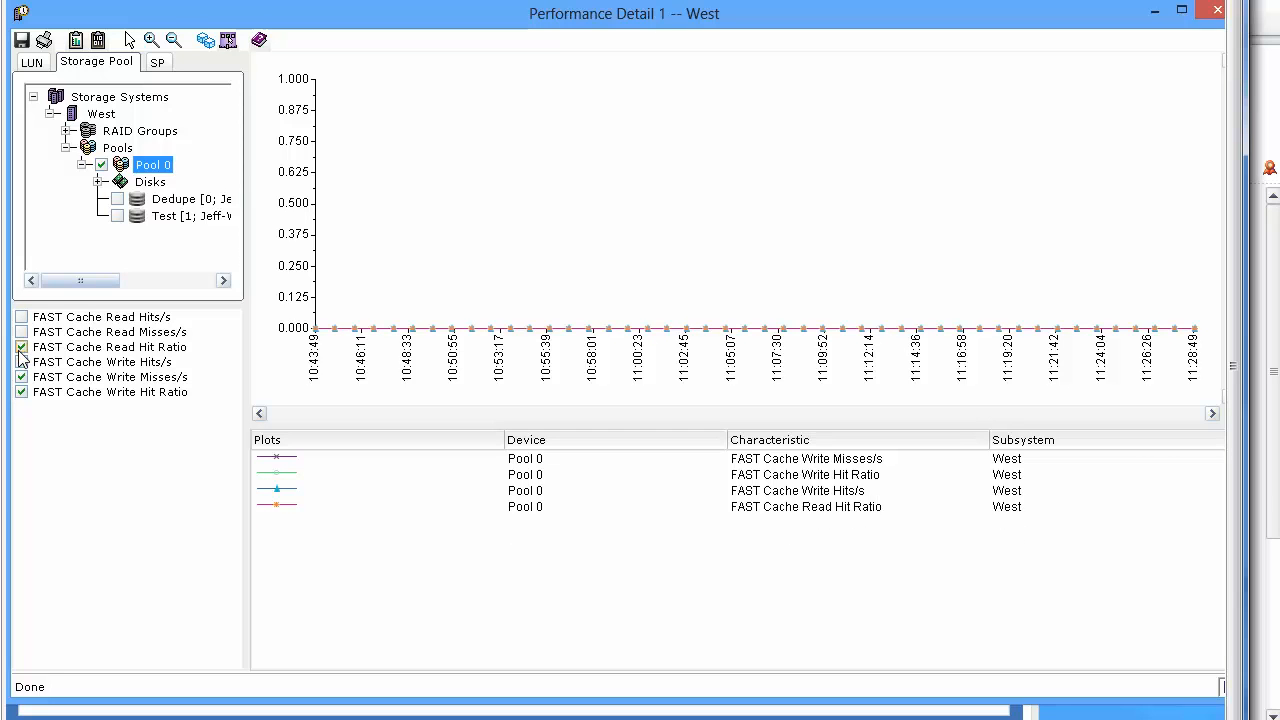
left_click(21, 347)
left_click(21, 362)
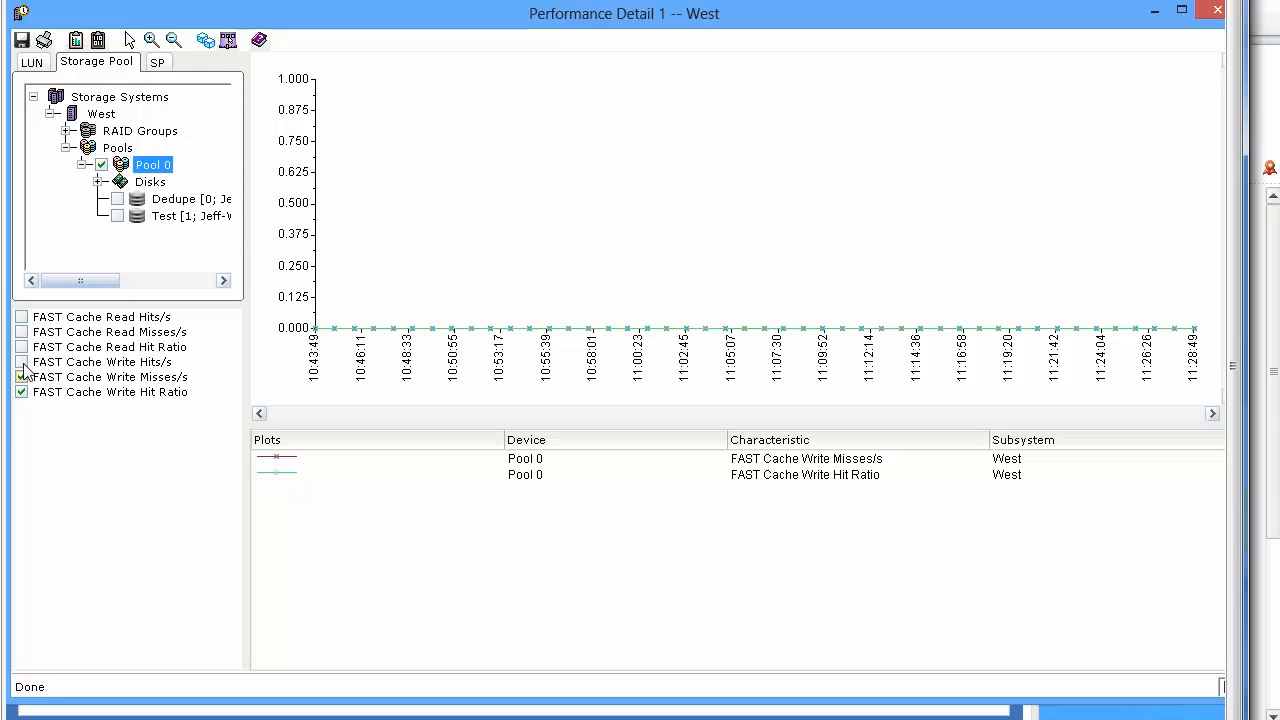
left_click(21, 377)
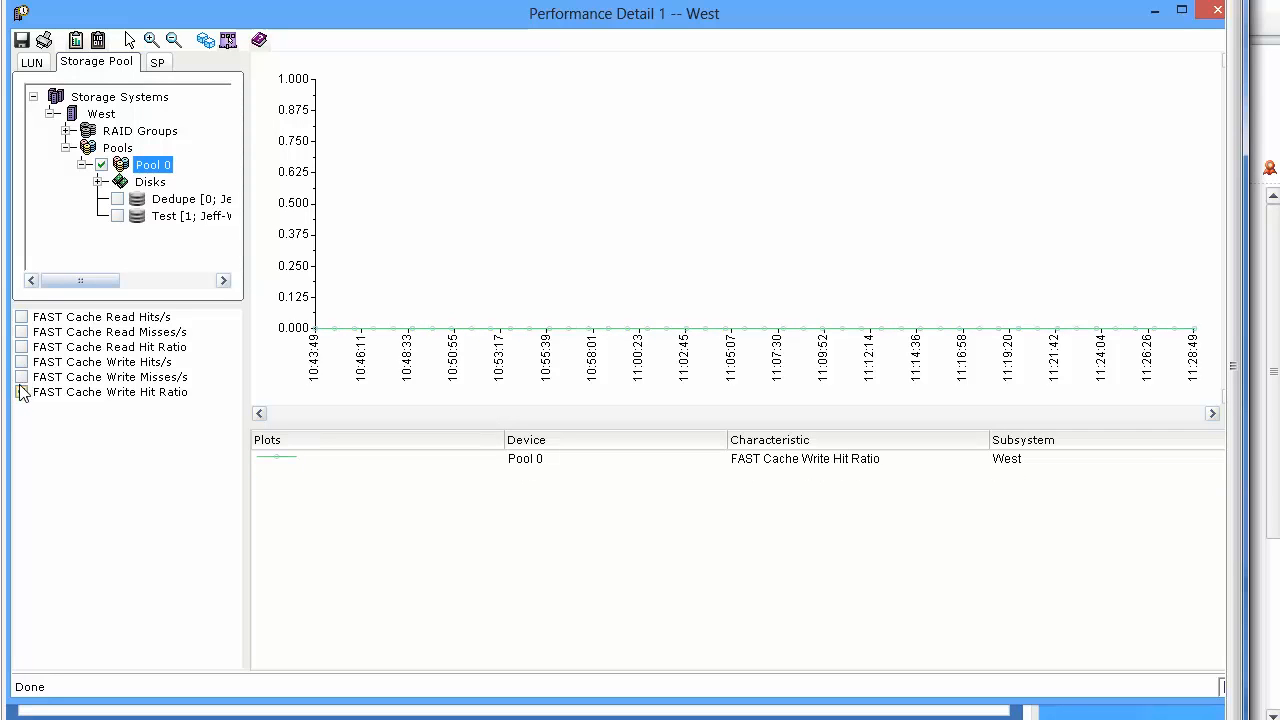
left_click(21, 392)
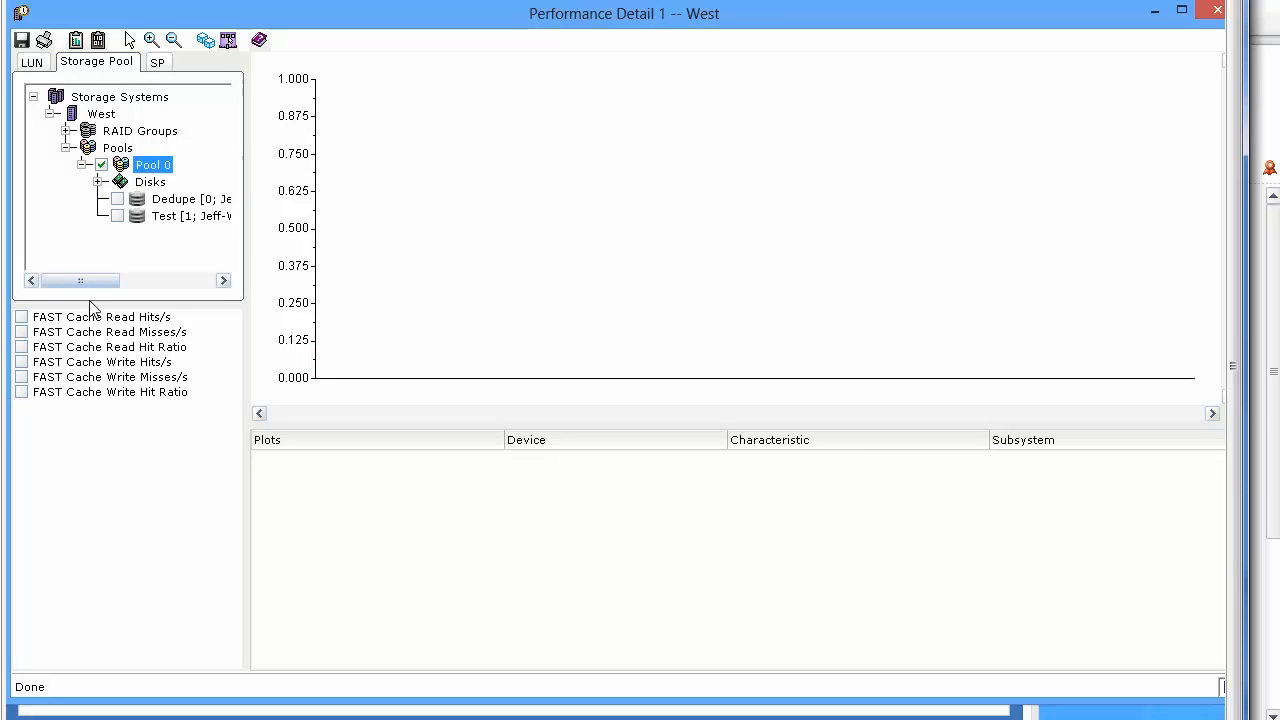
left_click(102, 165)
Expand the RAID Groups, chart Utilization (%) for RAID Group 10, and remove it from the chart again
left_click(108, 132)
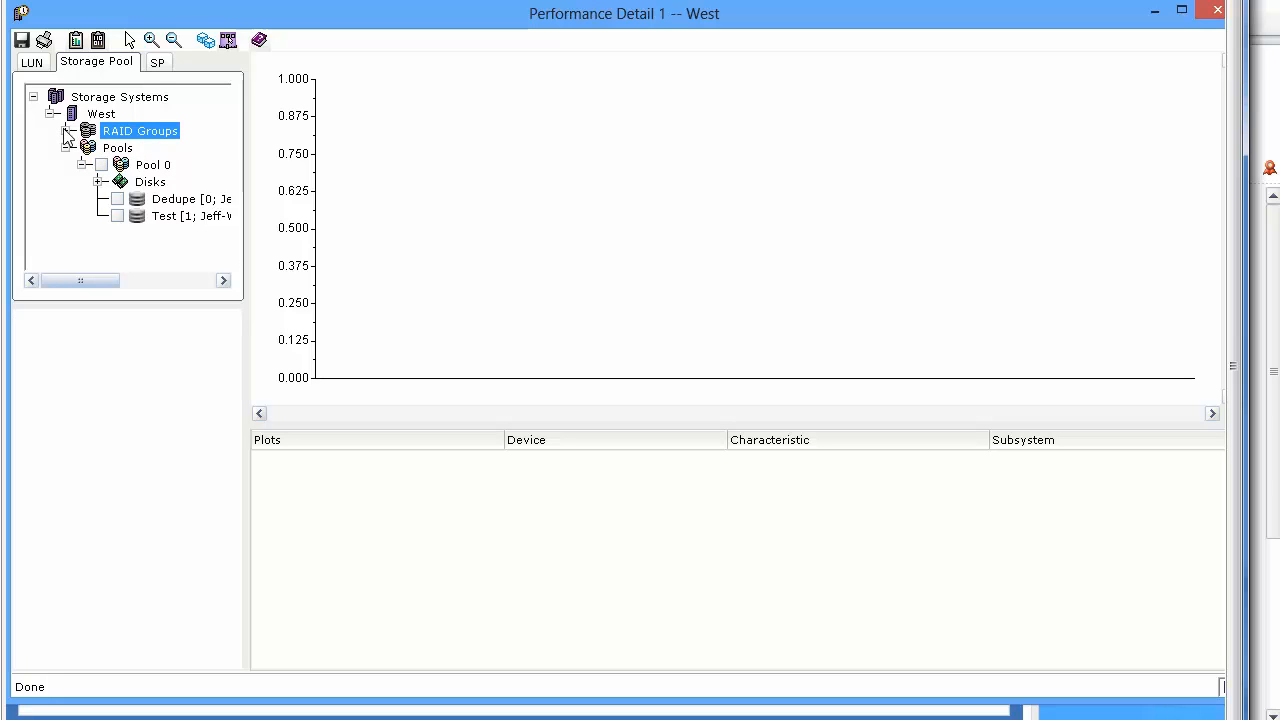
left_click(65, 131)
left_click(143, 157)
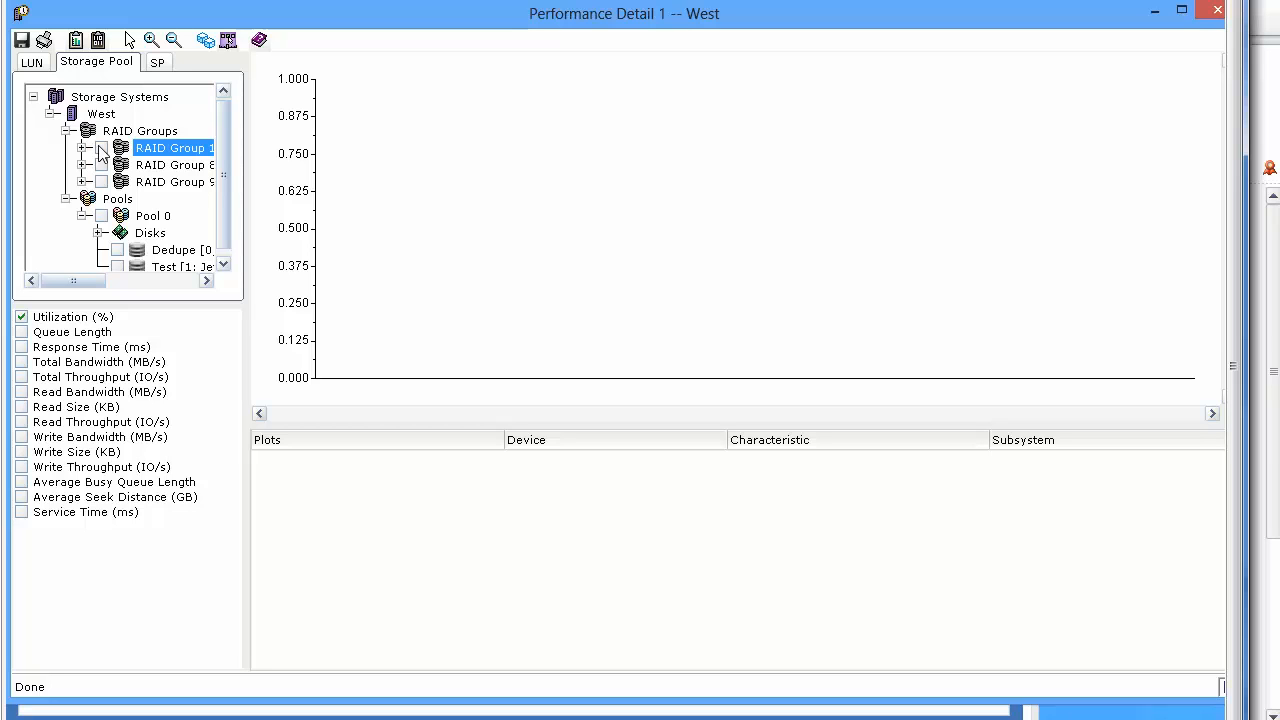
left_click(101, 148)
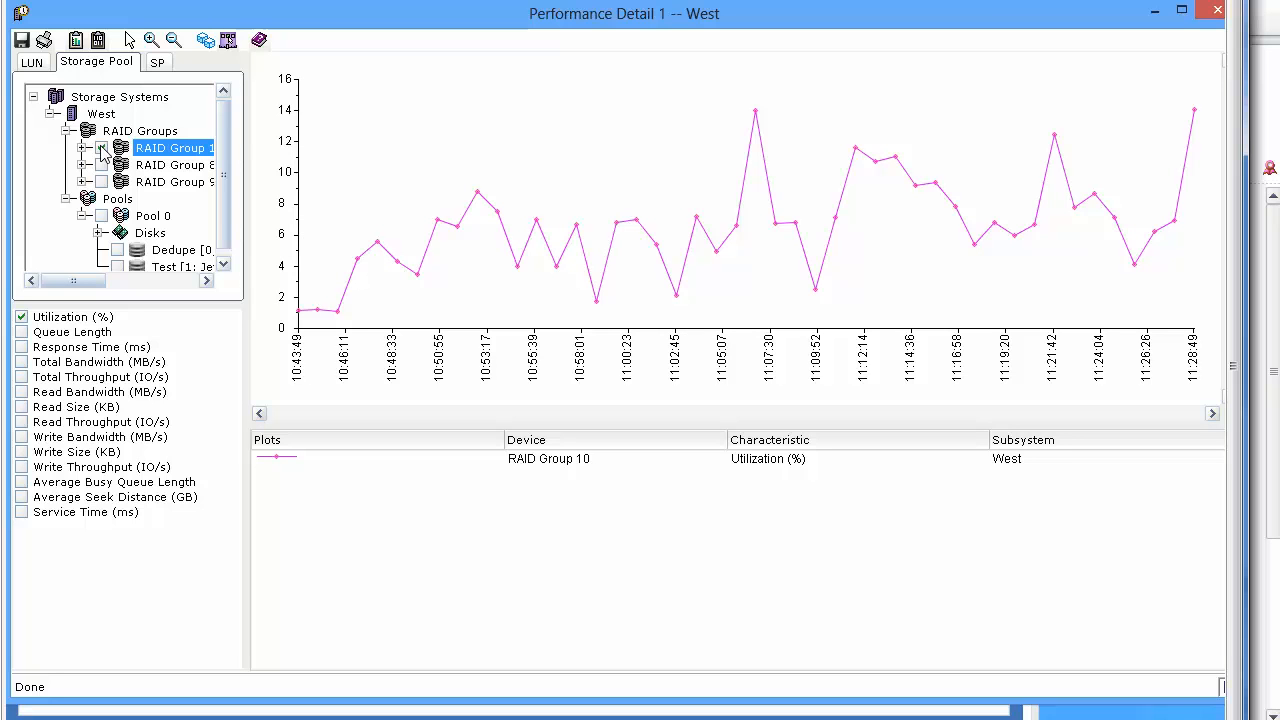
left_click(101, 148)
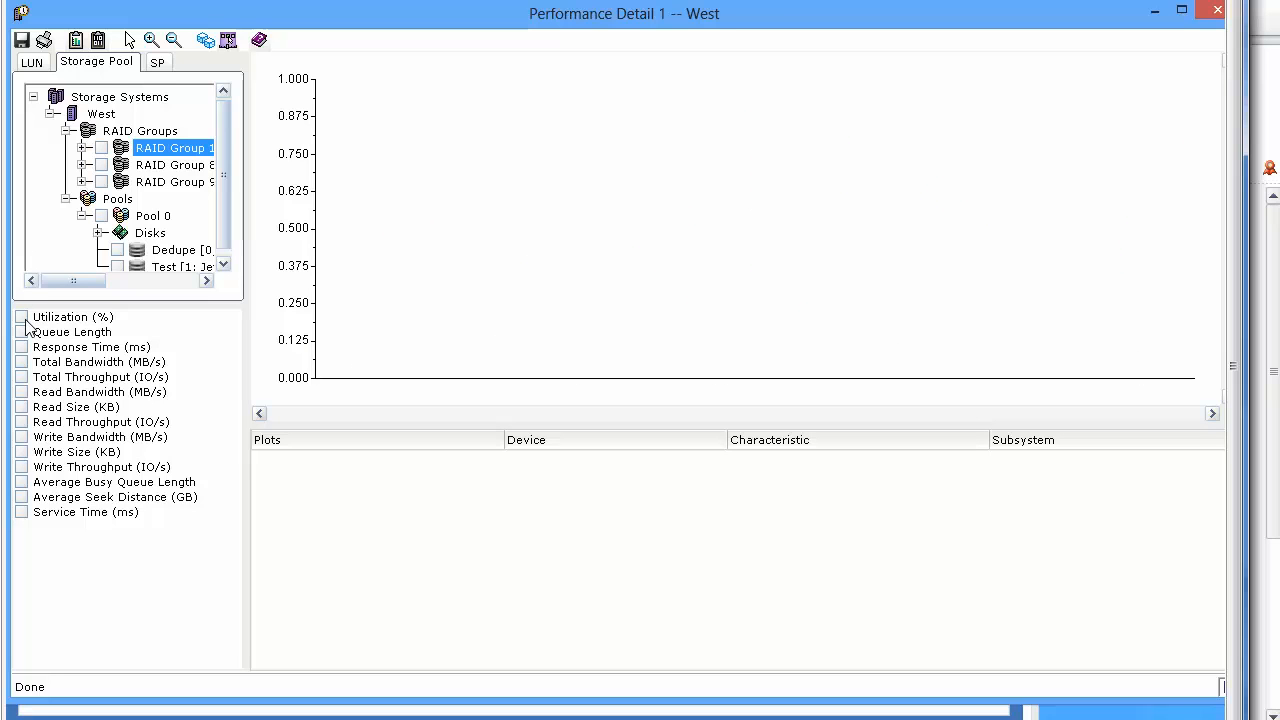
Chart Utilization (%) for the Dedupe LUN and the Test LUN in turn, deselecting each after viewing it
left_click(40, 63)
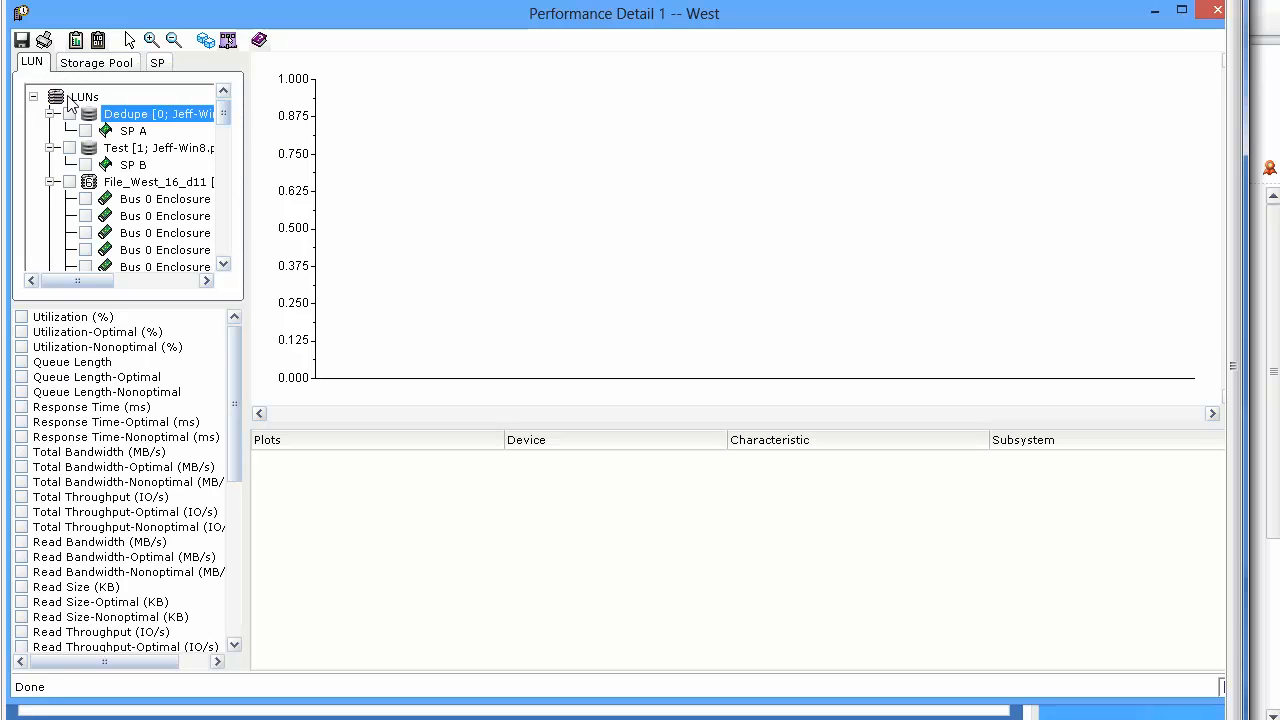
left_click(69, 114)
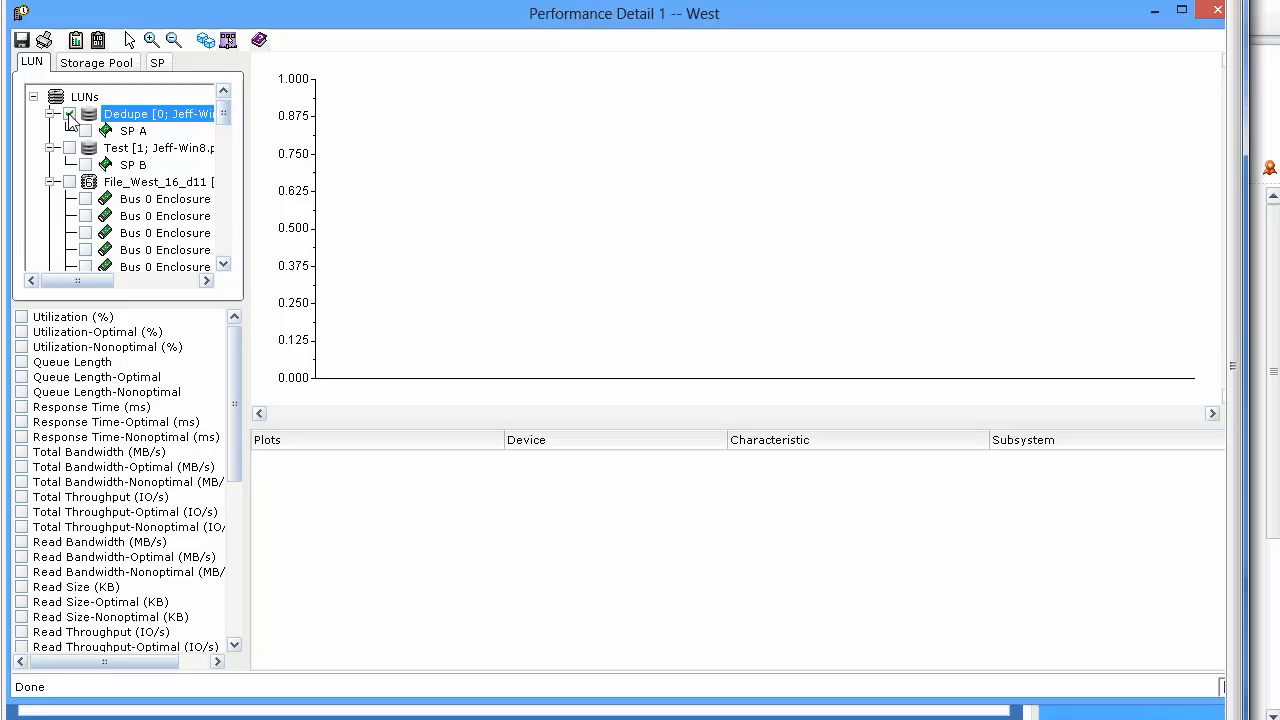
left_click(22, 317)
left_click_drag(232, 440, 236, 595)
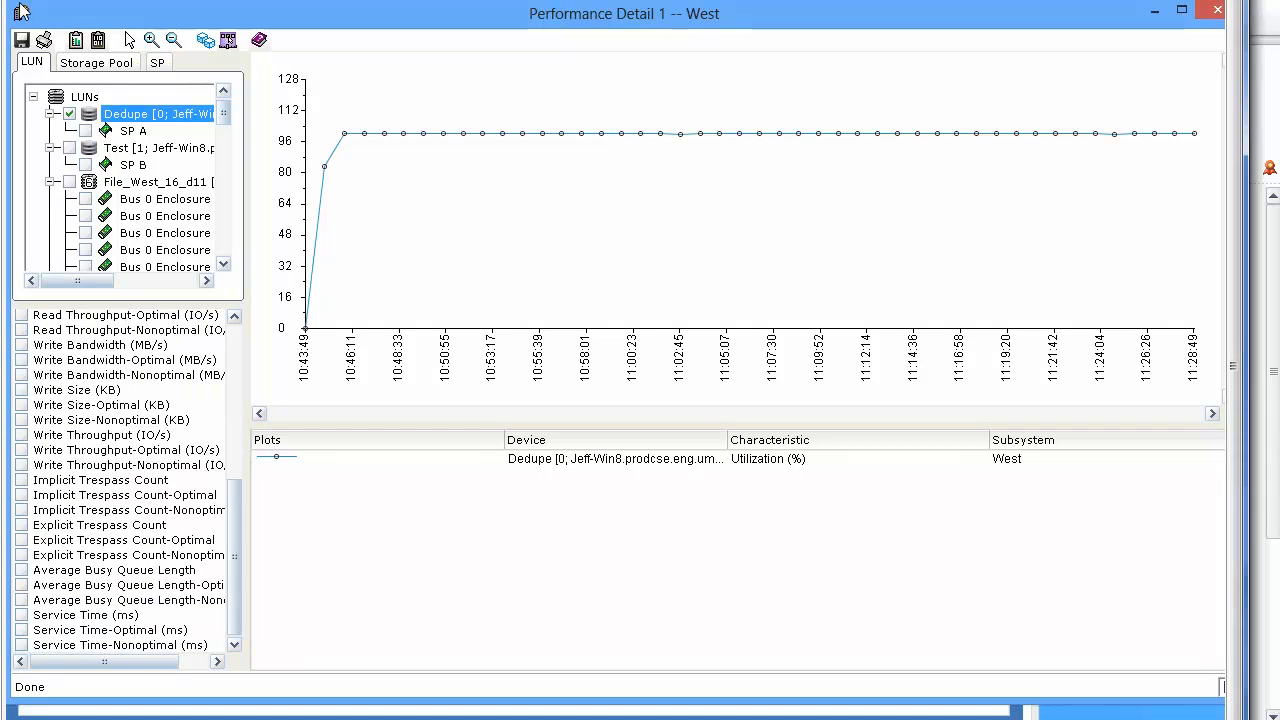
left_click(69, 114)
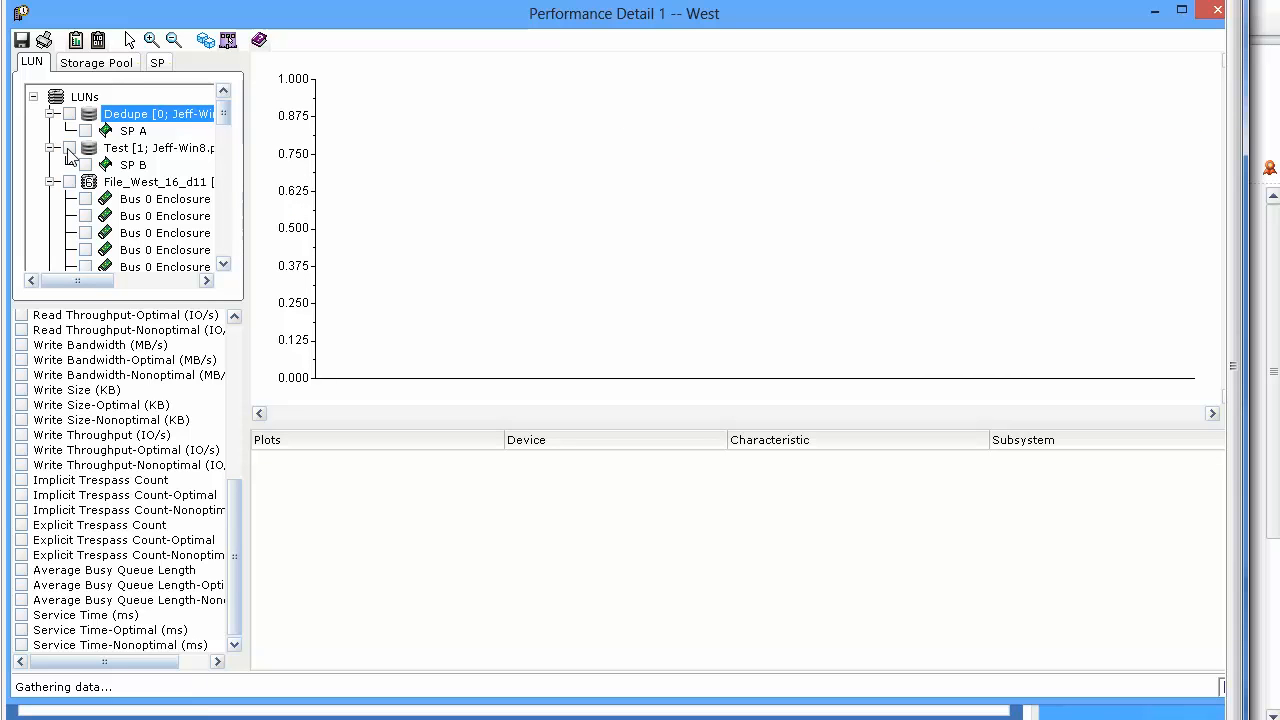
left_click(69, 149)
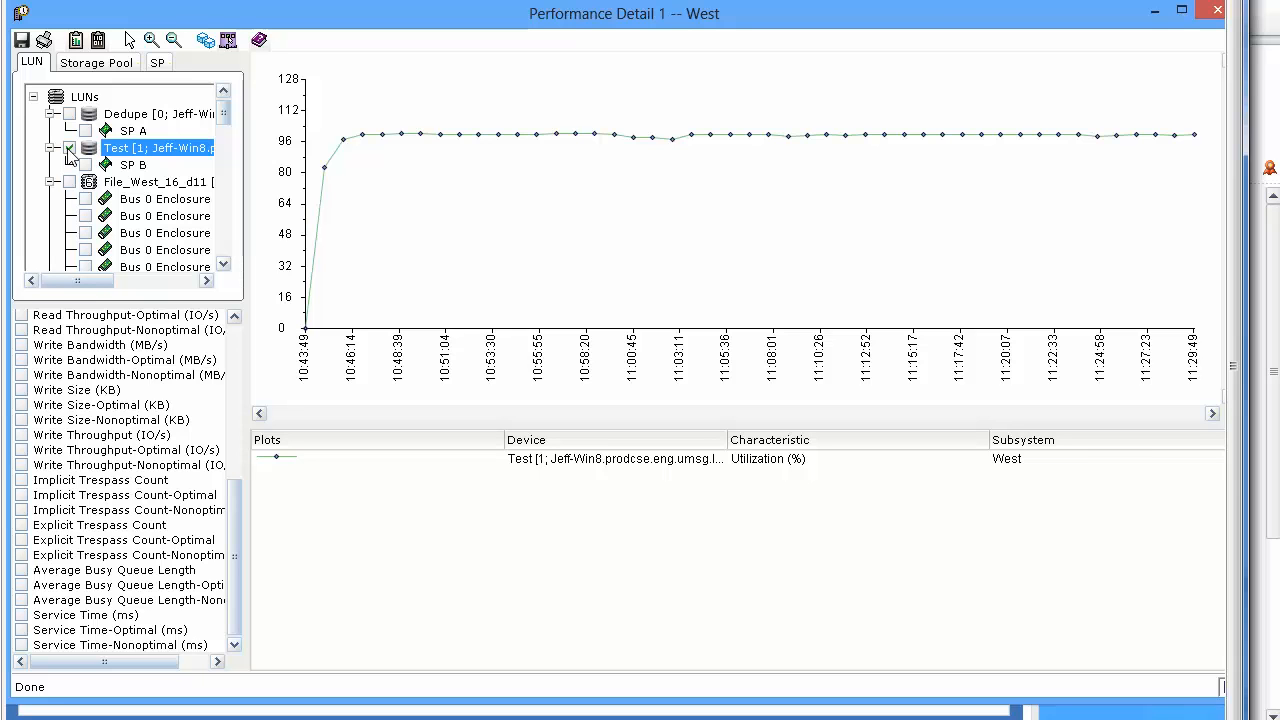
left_click(69, 148)
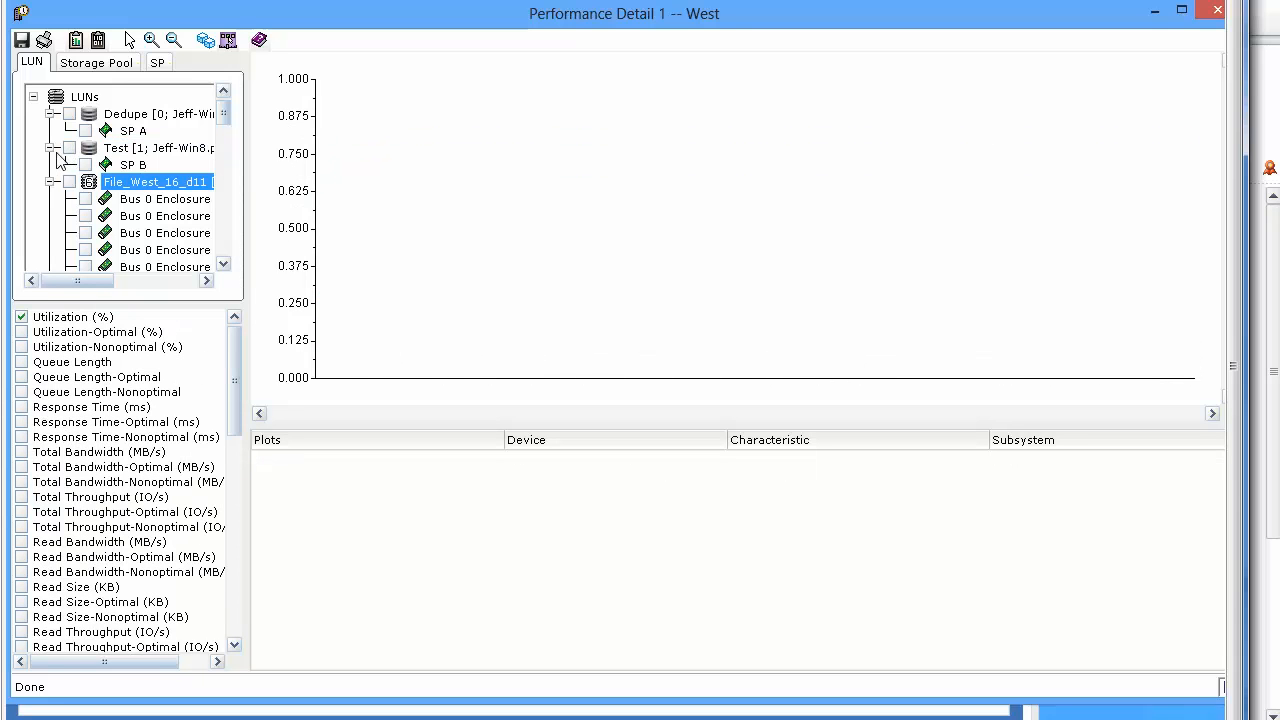
Collapse the disk lists of LUNs File_West_16_d11 through File_West_20_d15
left_click(50, 182)
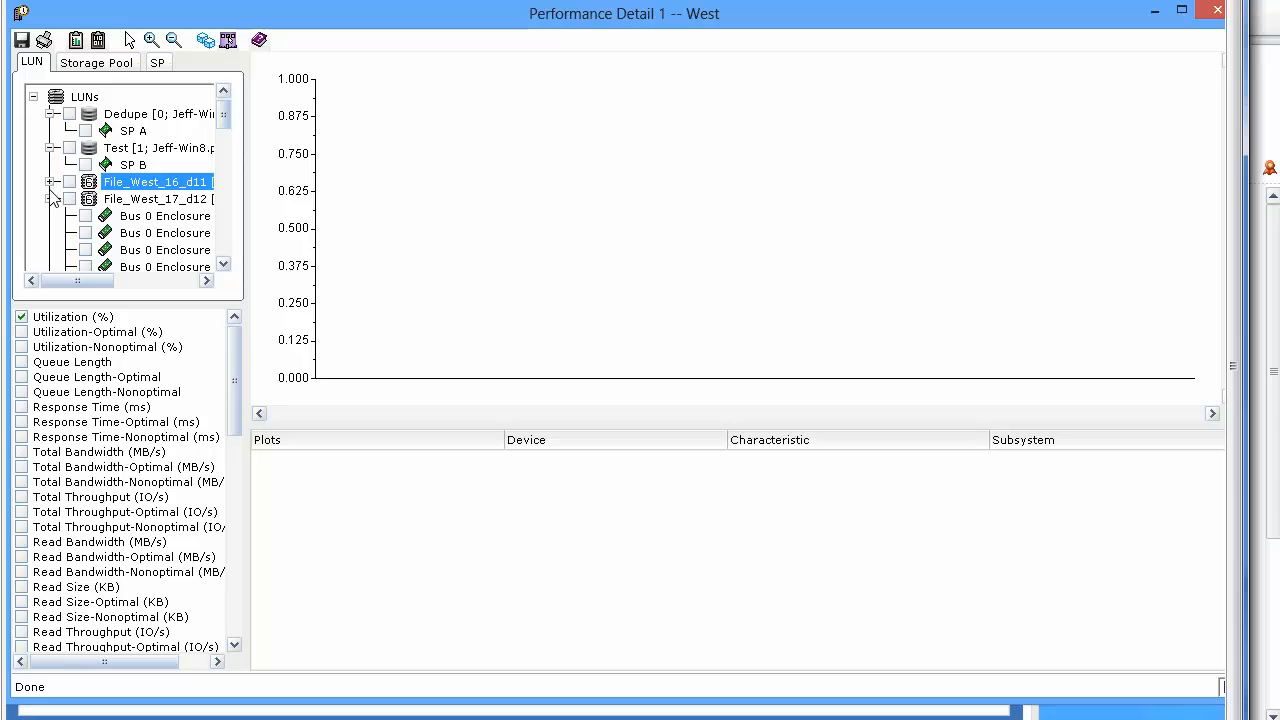
left_click(50, 199)
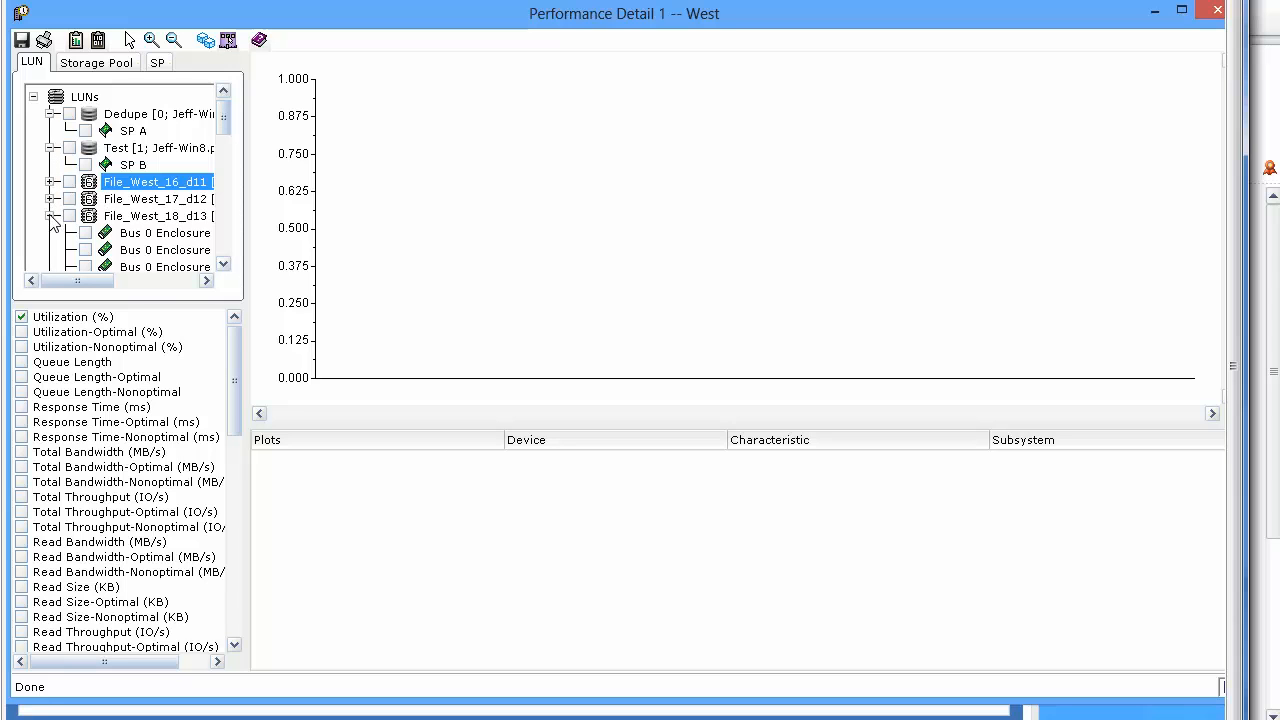
left_click(50, 216)
left_click(50, 233)
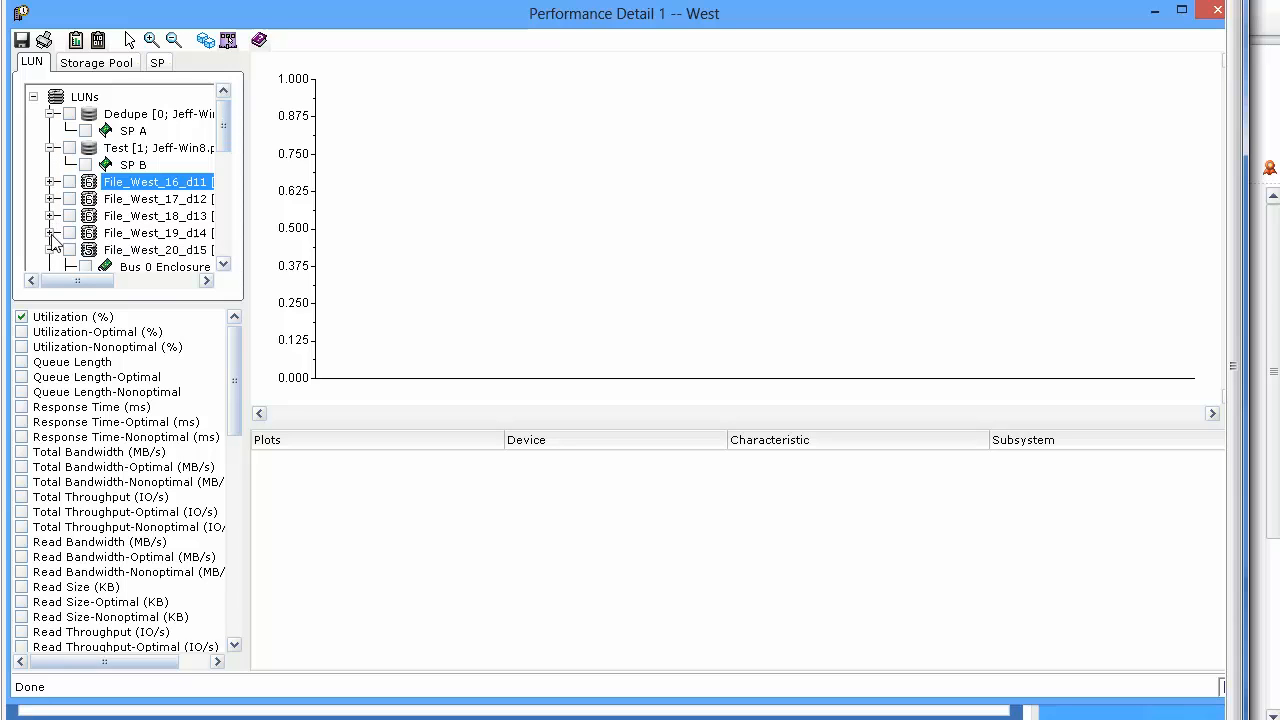
left_click(50, 250)
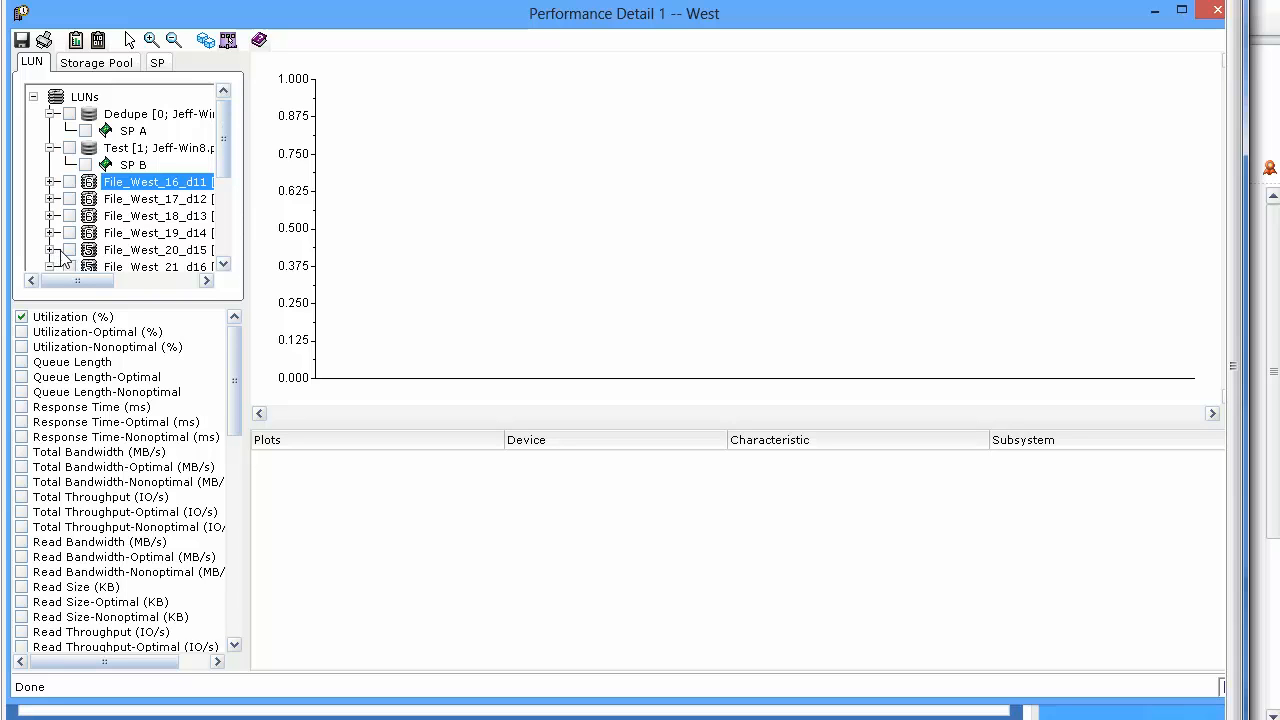
Chart Utilization (%) for all six file LUNs, File_West_16_d11 through File_West_21_d16
left_click(69, 250)
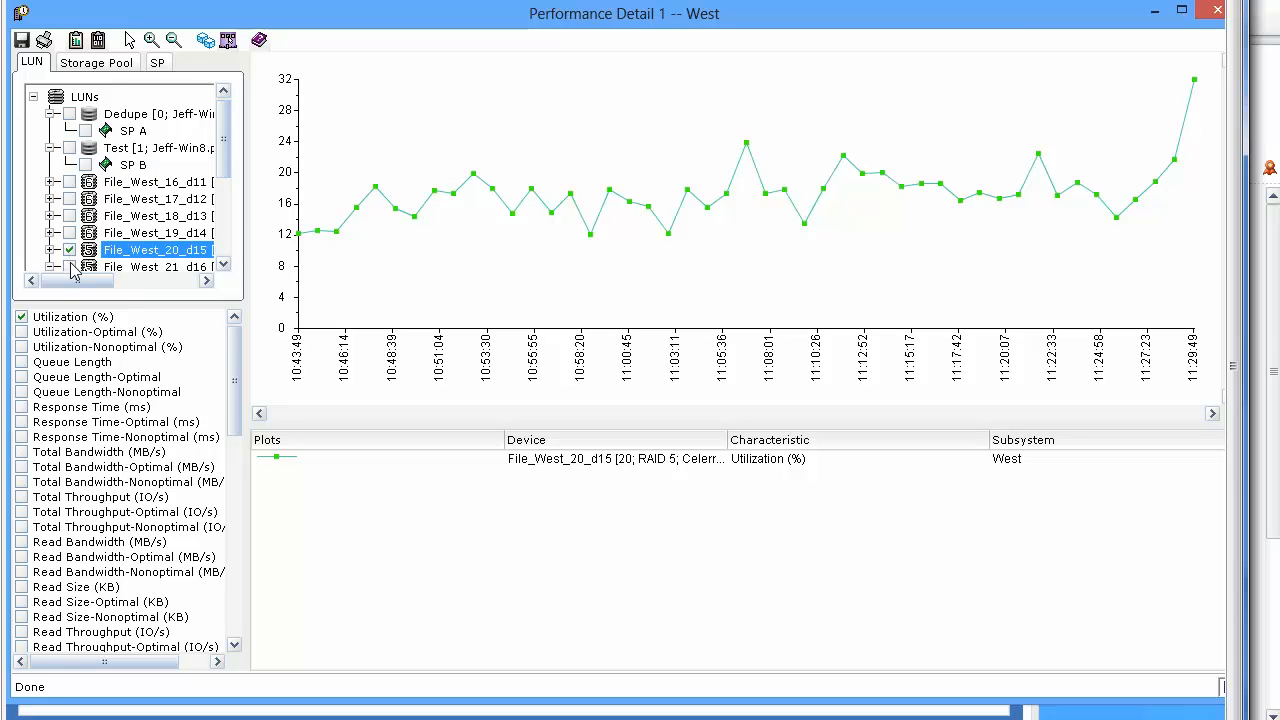
left_click(69, 267)
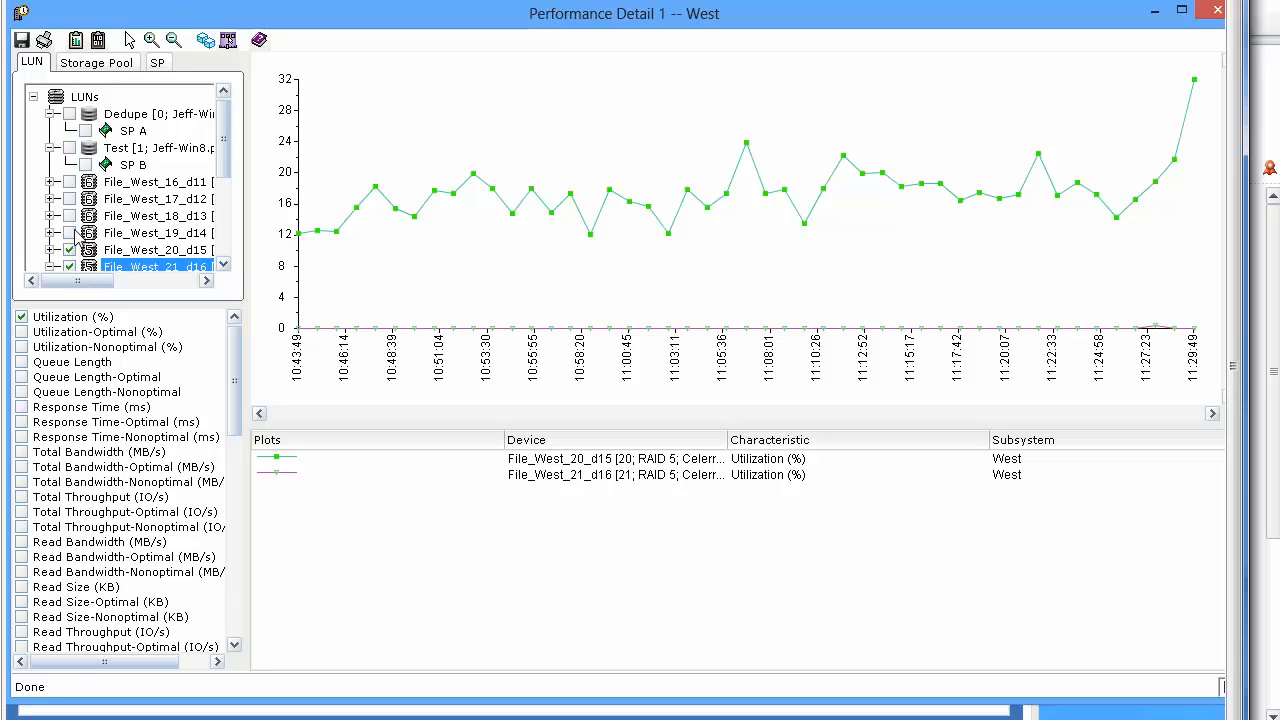
left_click(69, 233)
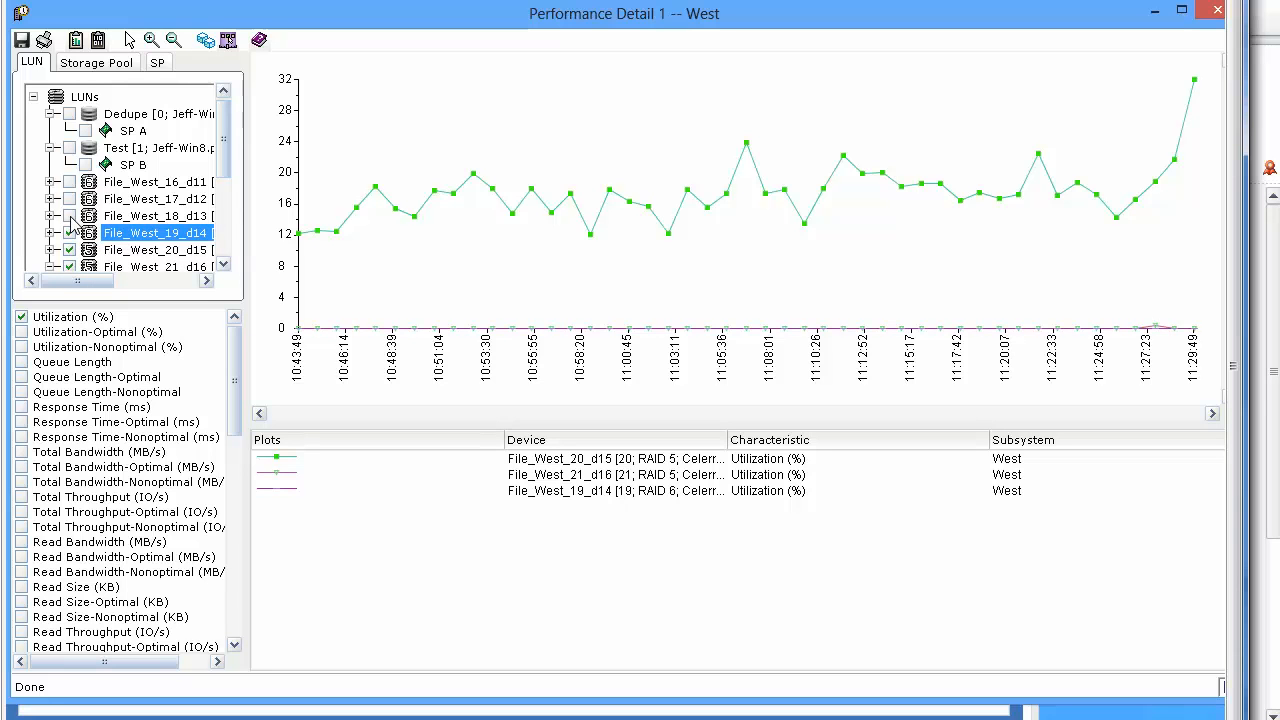
left_click(69, 216)
left_click(69, 199)
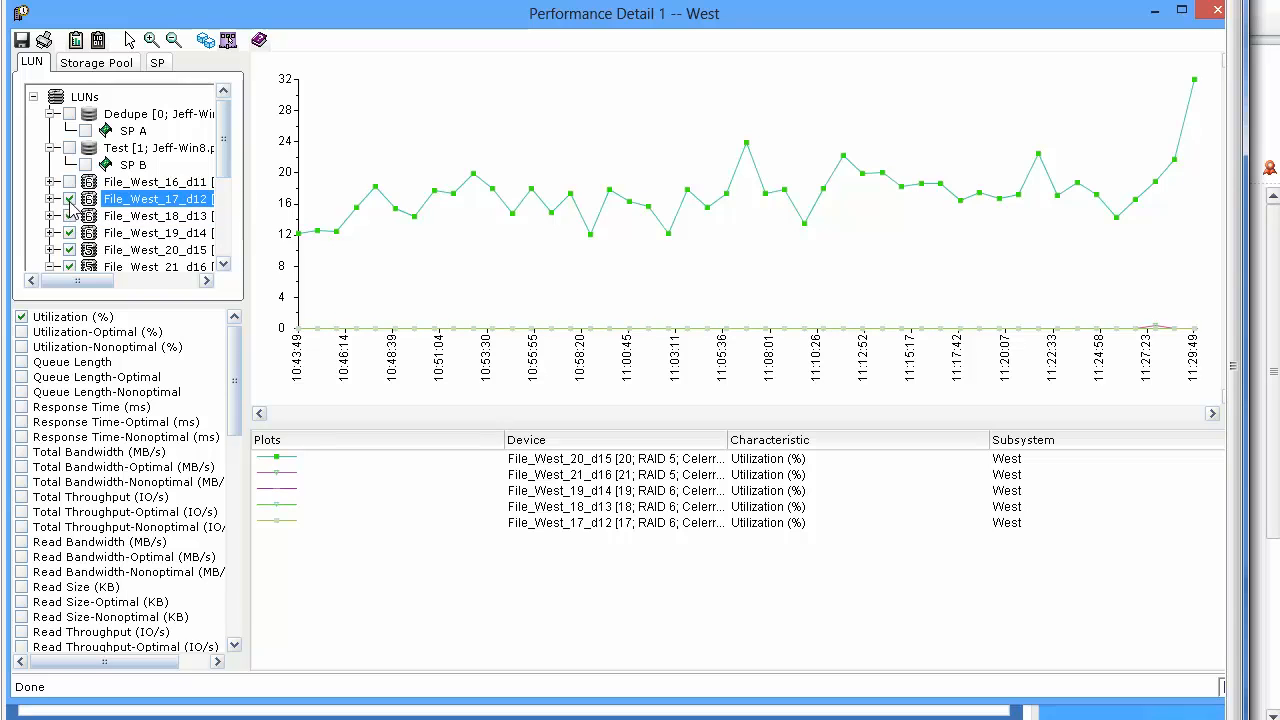
left_click(69, 182)
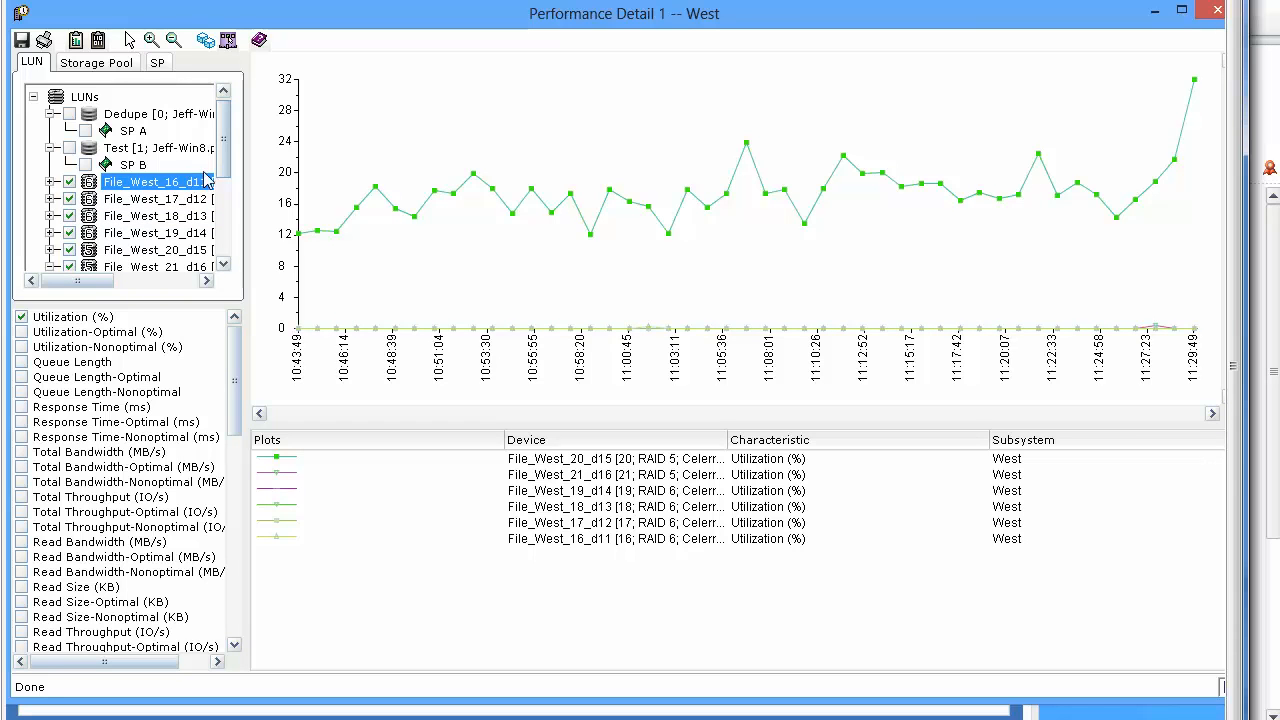
scroll(225, 168, "down", 1)
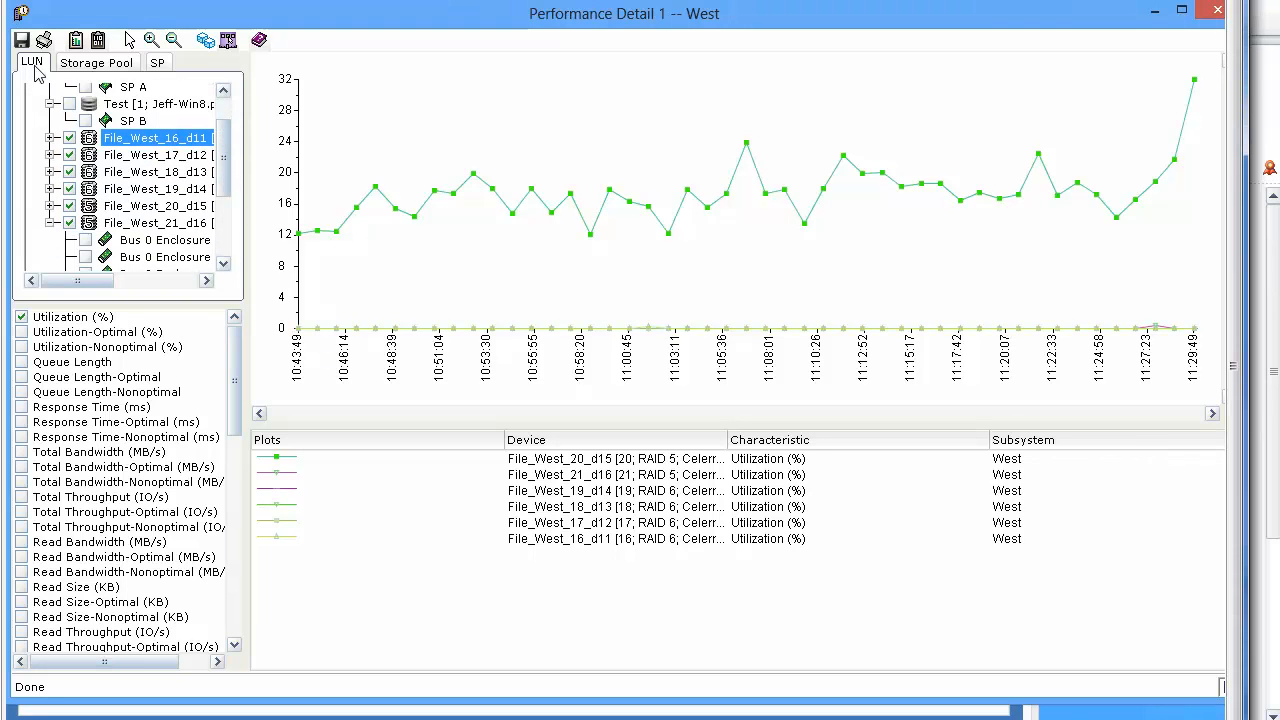
scroll(48, 222, "up", 1)
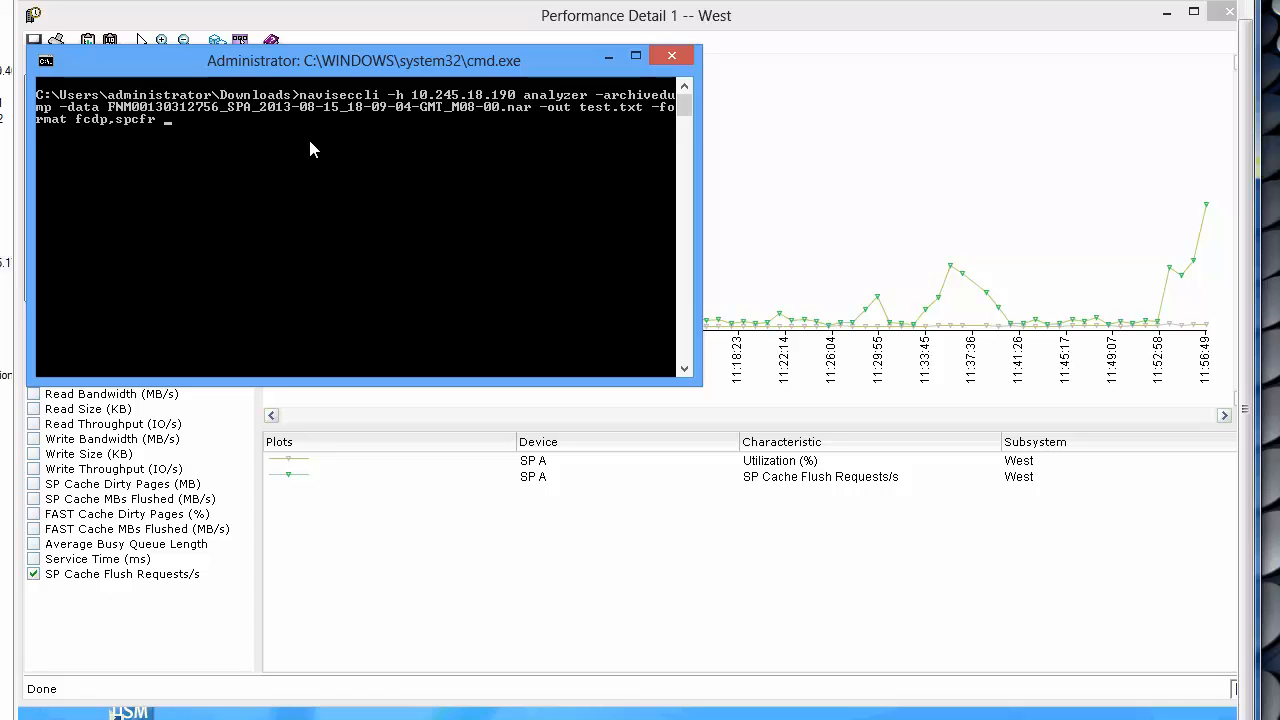
key("Return")
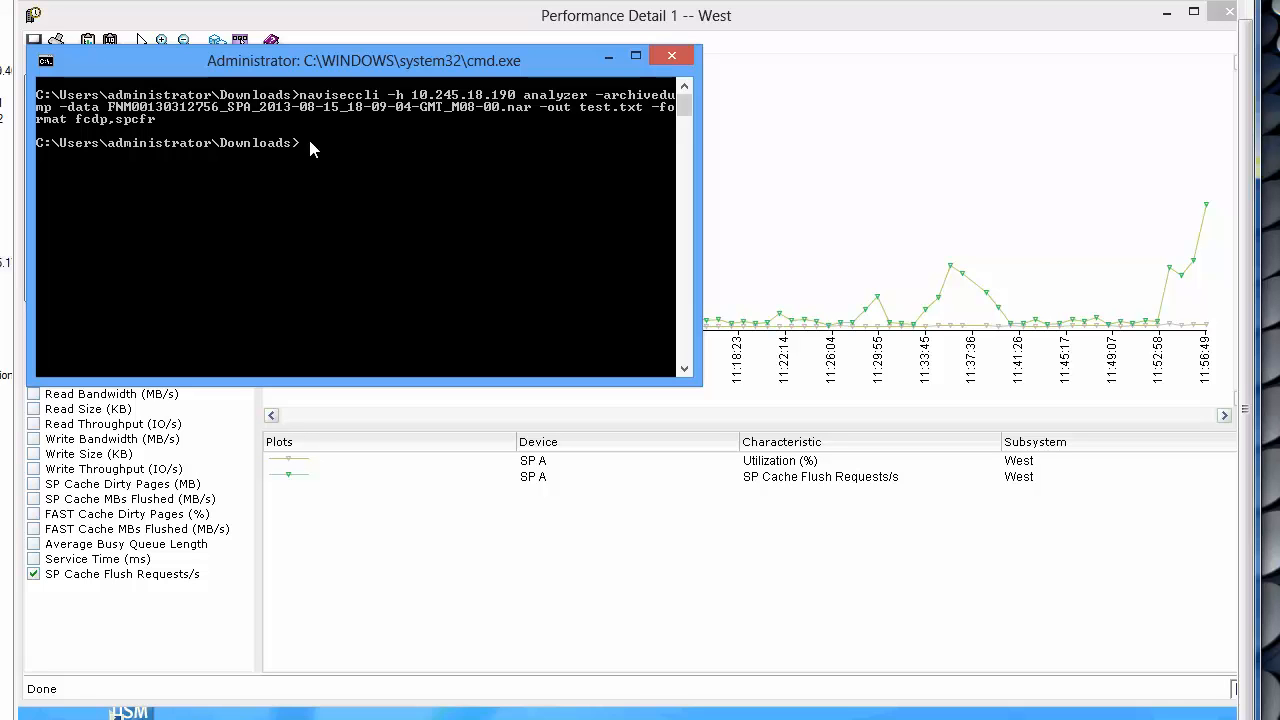